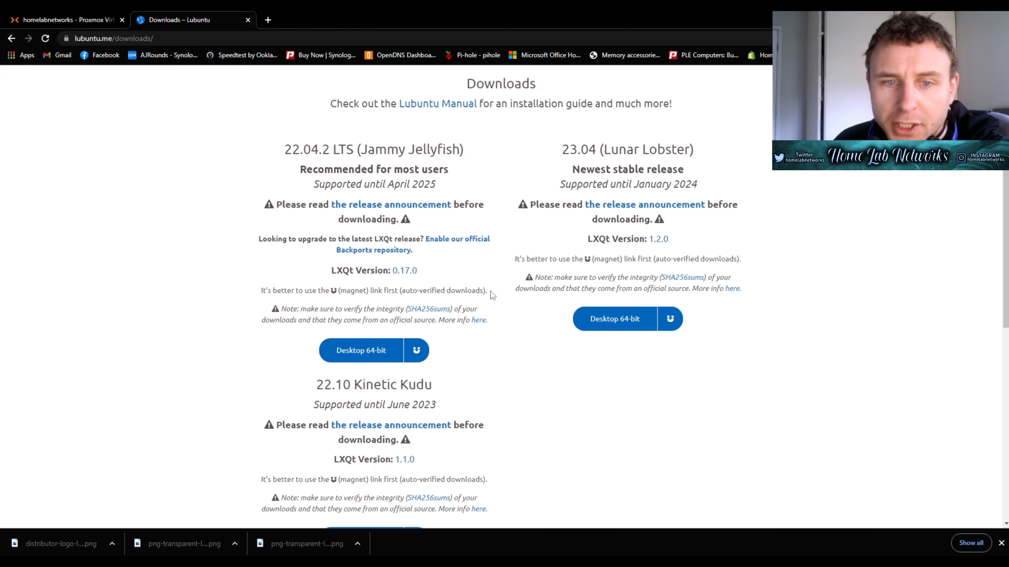
# - Request the Lubuntu 22.04.2 LTS Desktop 64-bit download from lubuntu.me
pyautogui.click(373, 352)
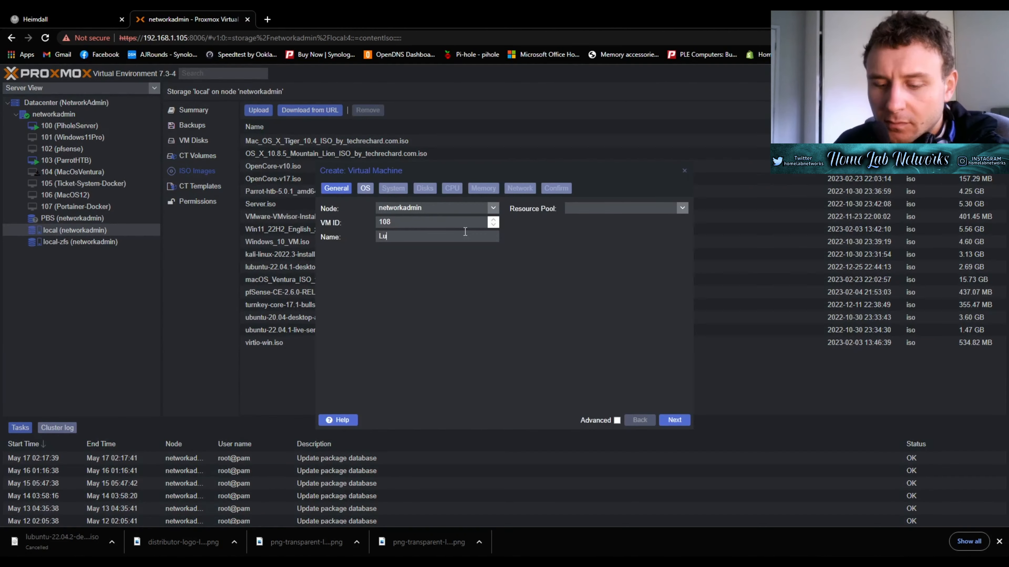
# - Name the new VM Lubuntu
pyautogui.write('Lubunty')
pyautogui.press('BackSpace')
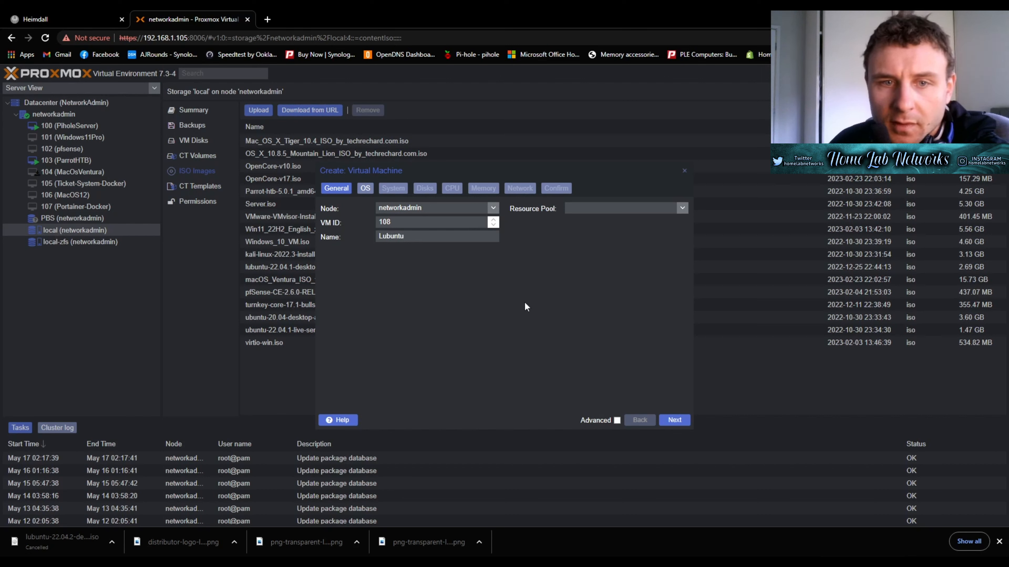
pyautogui.click(675, 420)
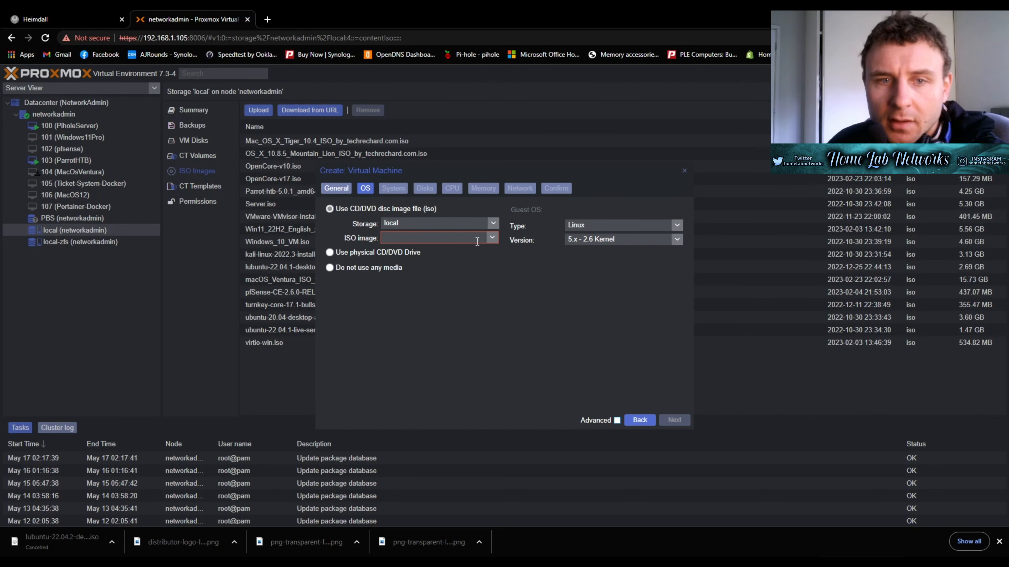
# - Select lubuntu-22.04.1-desktop-amd64.iso as the VM's install ISO image
pyautogui.click(492, 238)
pyautogui.scroll(-2, 451, 326)
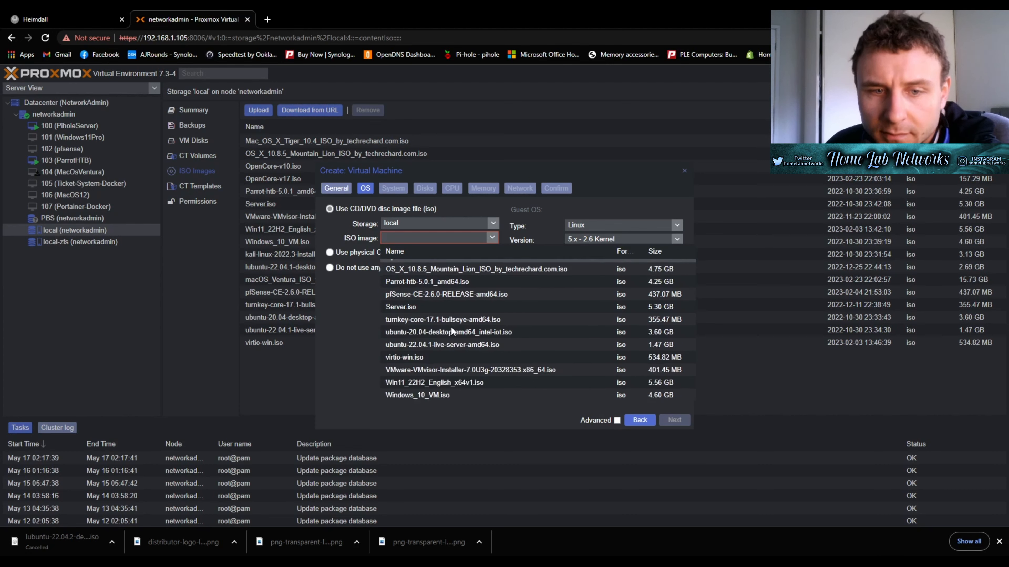
pyautogui.click(450, 333)
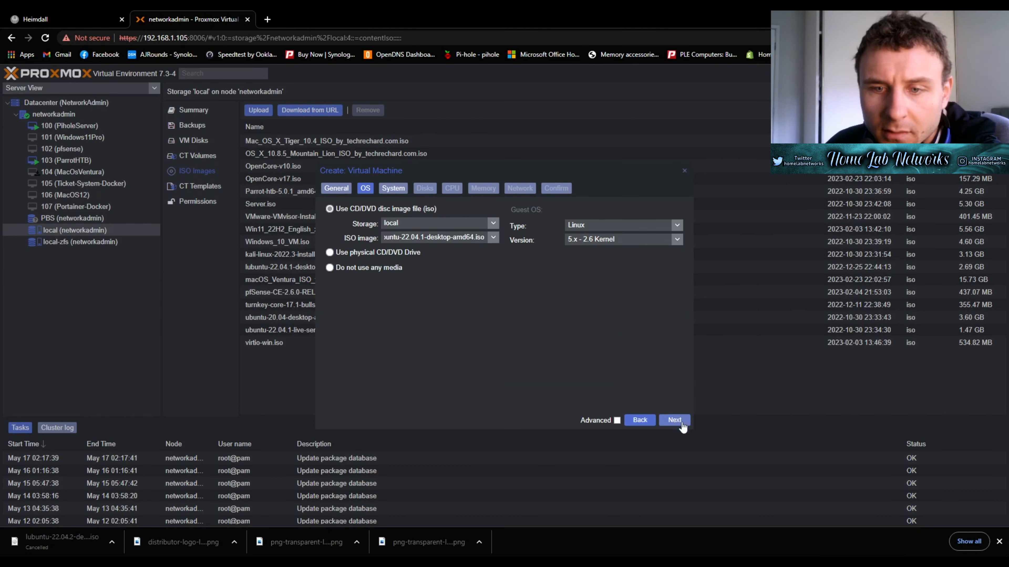
pyautogui.click(674, 420)
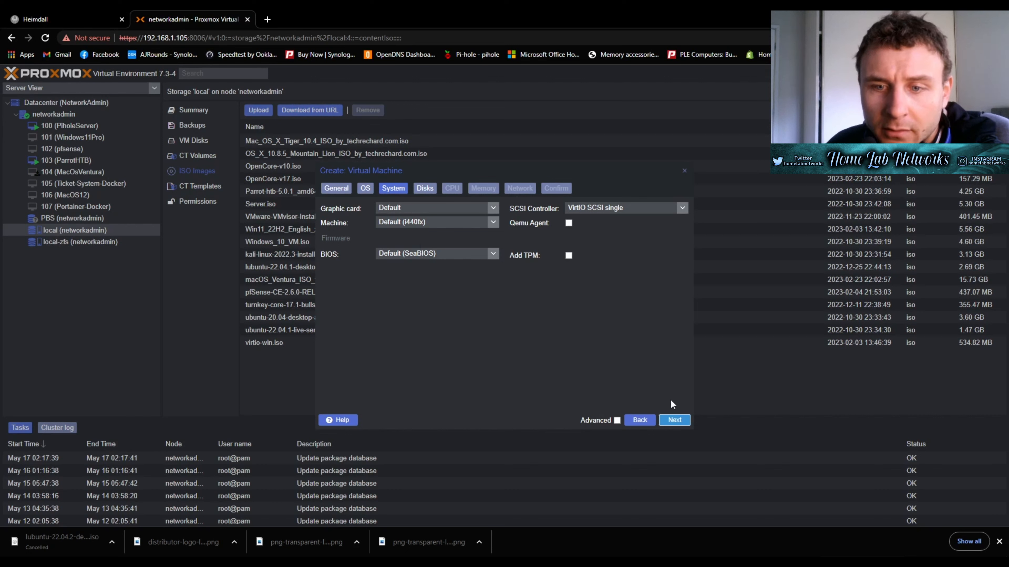
# - Keep the 32 GiB disk on local storage and give the VM 2 CPU cores
pyautogui.click(674, 420)
pyautogui.click(528, 262)
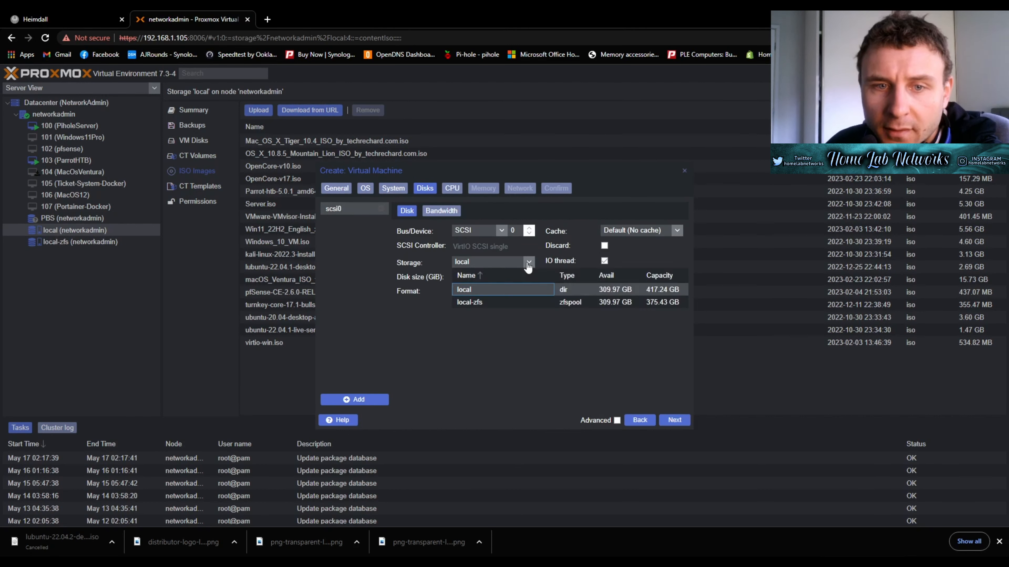
pyautogui.click(528, 292)
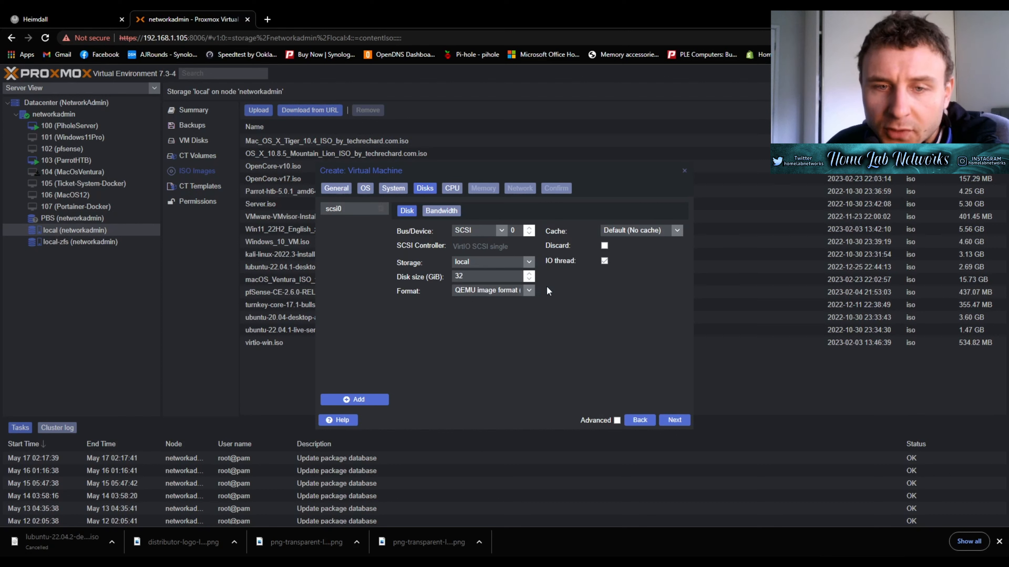
pyautogui.click(675, 420)
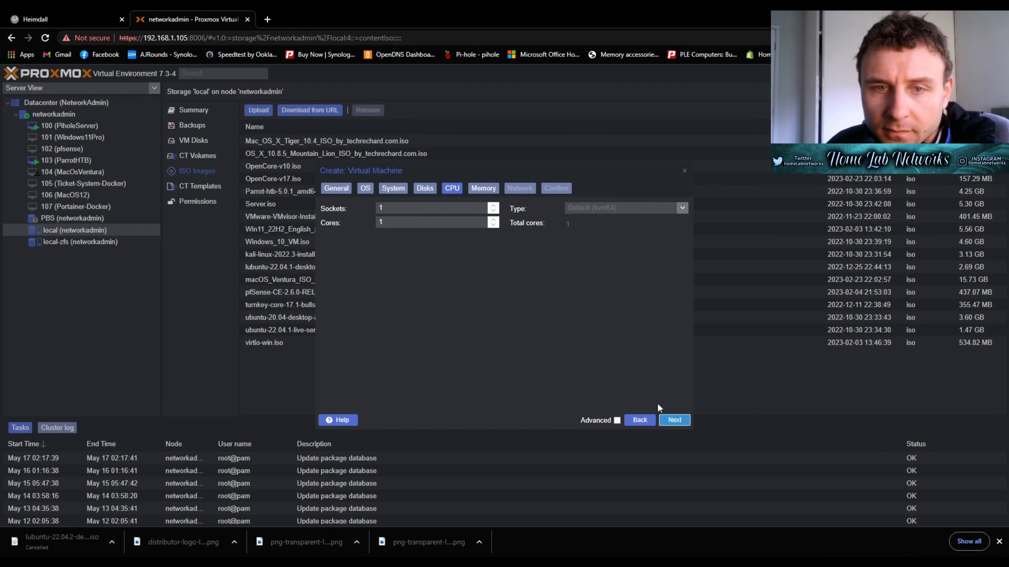
pyautogui.click(460, 223)
pyautogui.press('BackSpace')
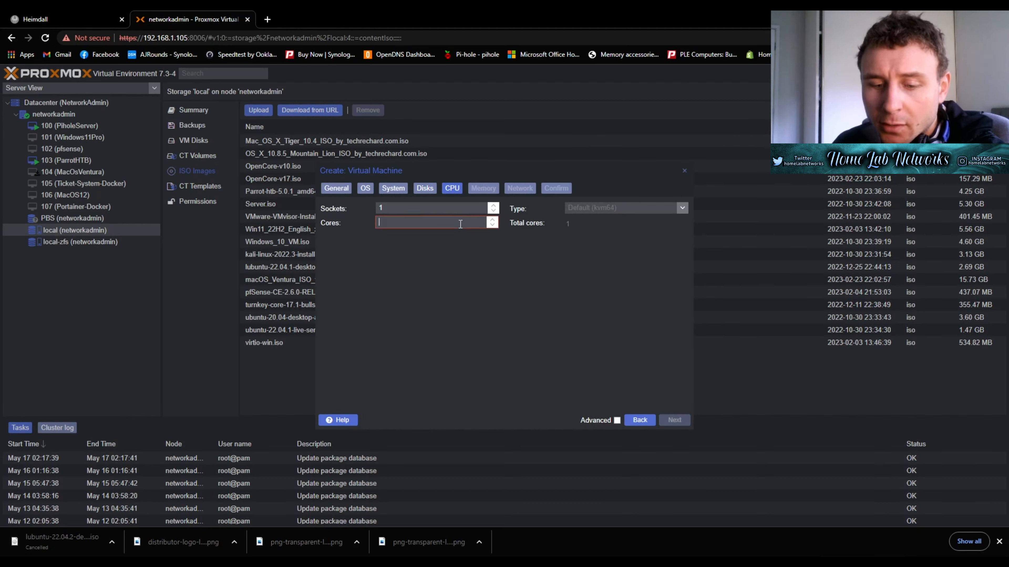
pyautogui.write('2')
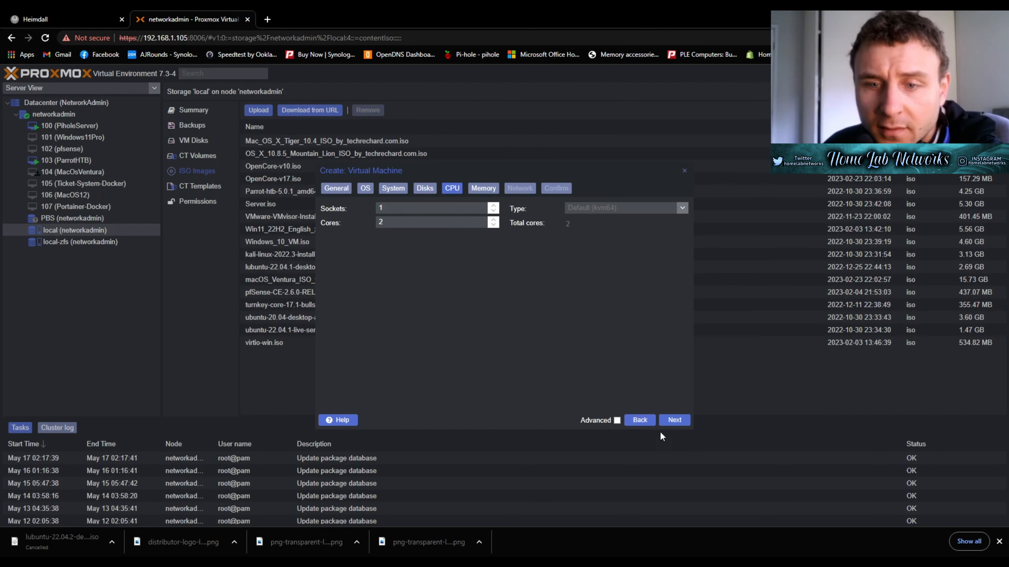
# - Accept 2048 MiB memory and default networking, then create the VM
pyautogui.click(675, 418)
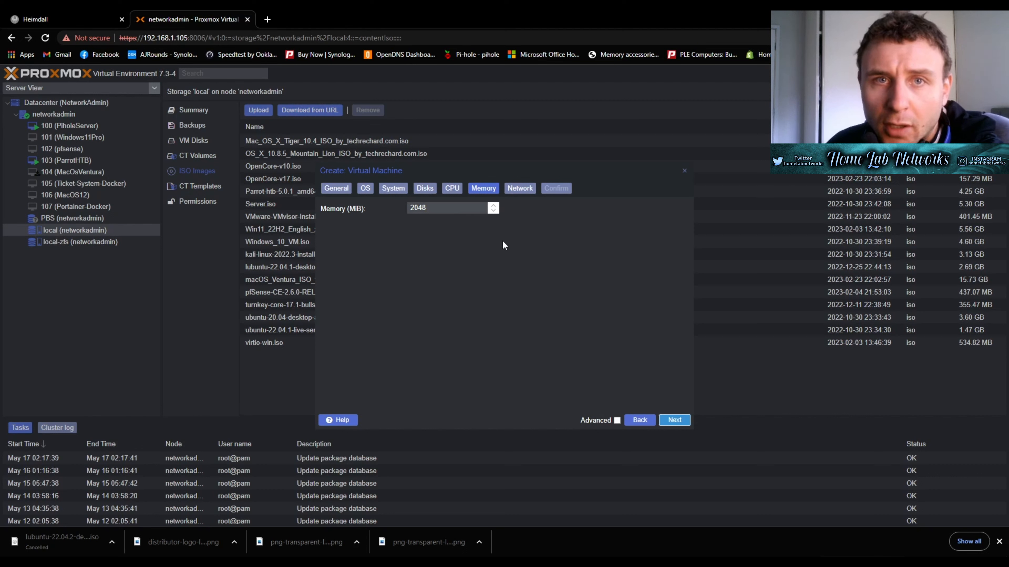
pyautogui.click(675, 420)
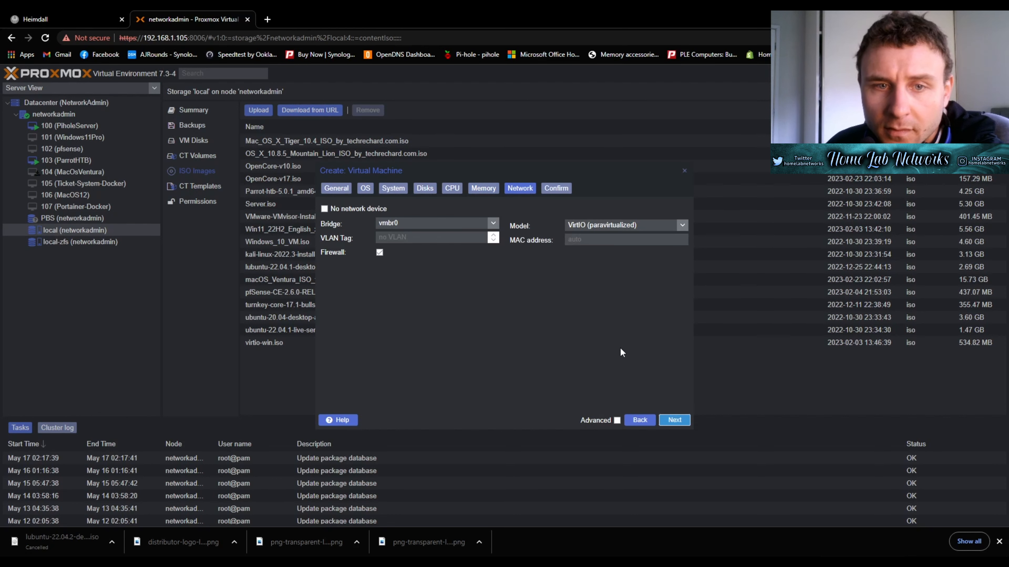
pyautogui.click(675, 420)
pyautogui.click(677, 420)
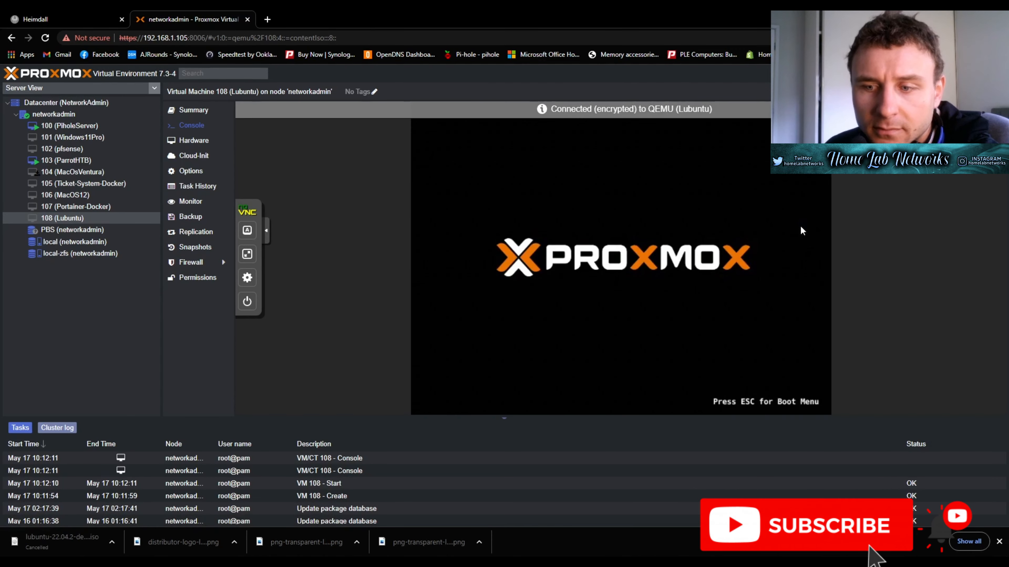
# - Show the VM console full screen and launch the Install Lubuntu 22.04 LTS installer
pyautogui.click(247, 254)
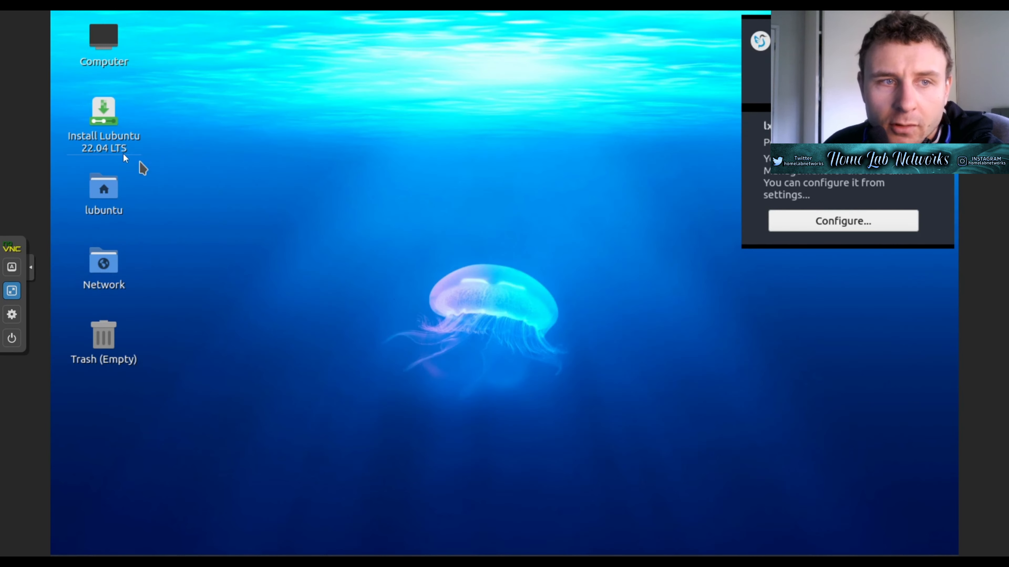
pyautogui.click(120, 137)
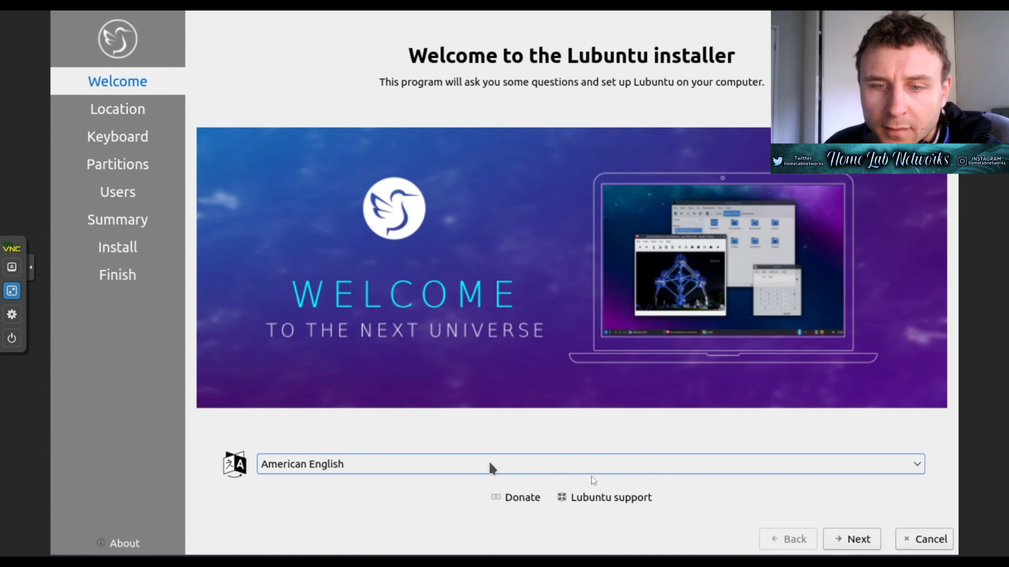
# - Keep American English, Sydney time zone and Australian English keyboard, and choose Erase disk
pyautogui.click(848, 540)
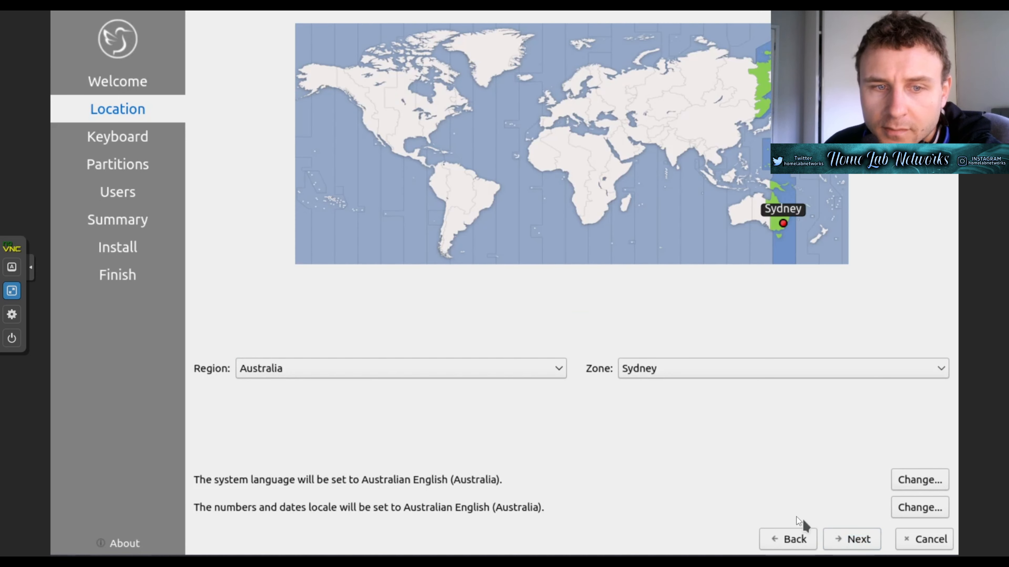
pyautogui.click(855, 548)
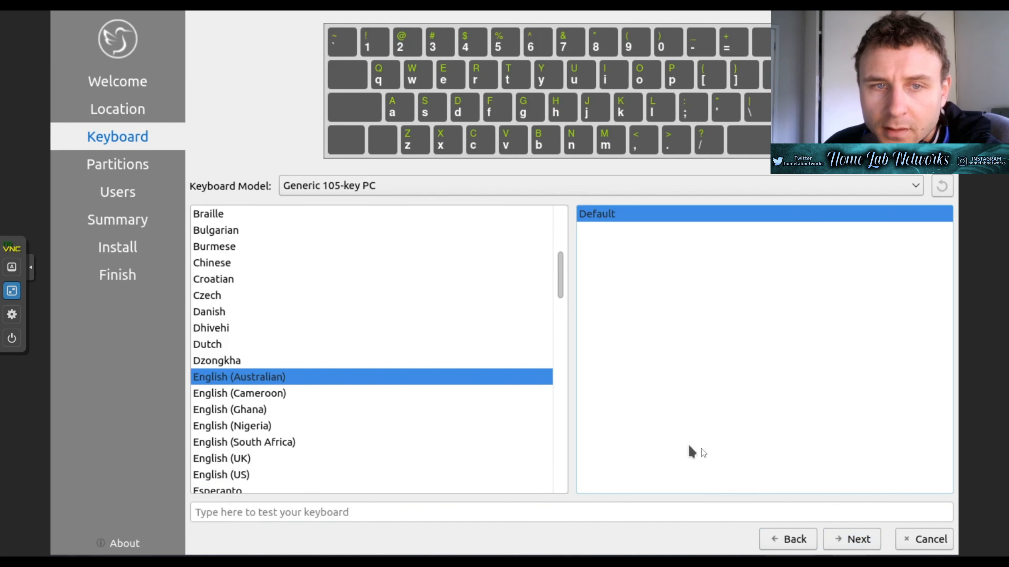
pyautogui.click(858, 540)
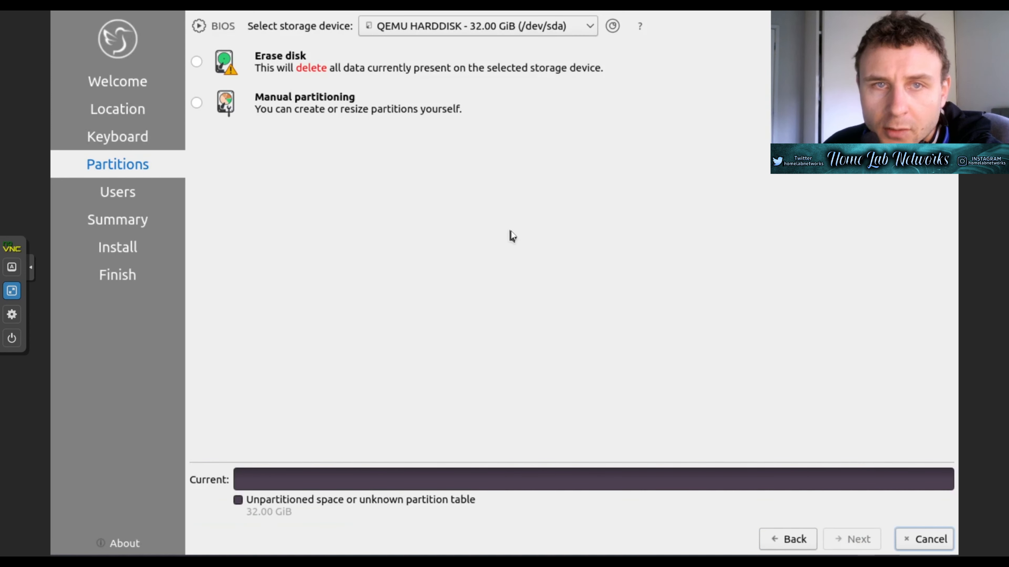
pyautogui.click(197, 63)
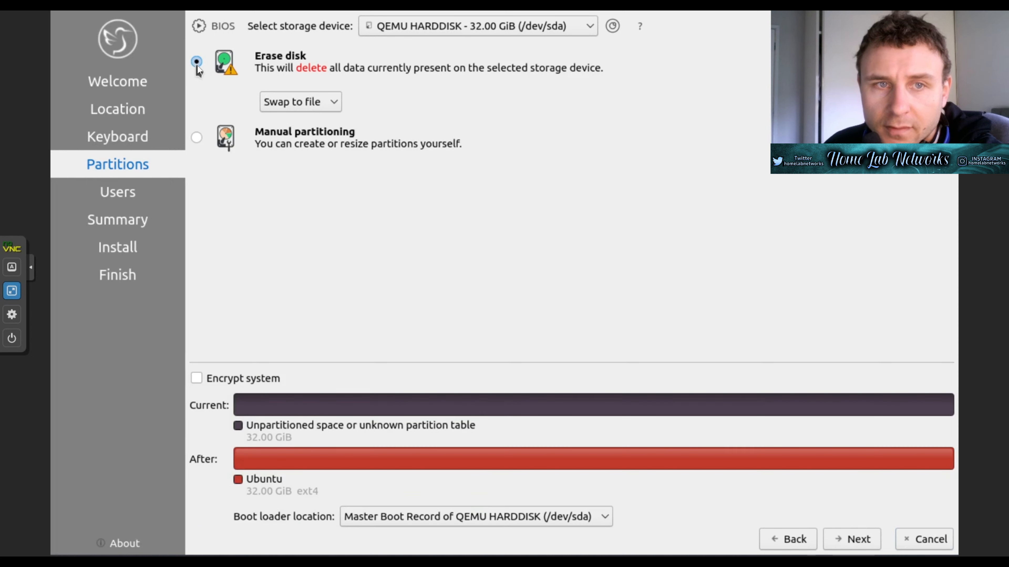
pyautogui.click(850, 545)
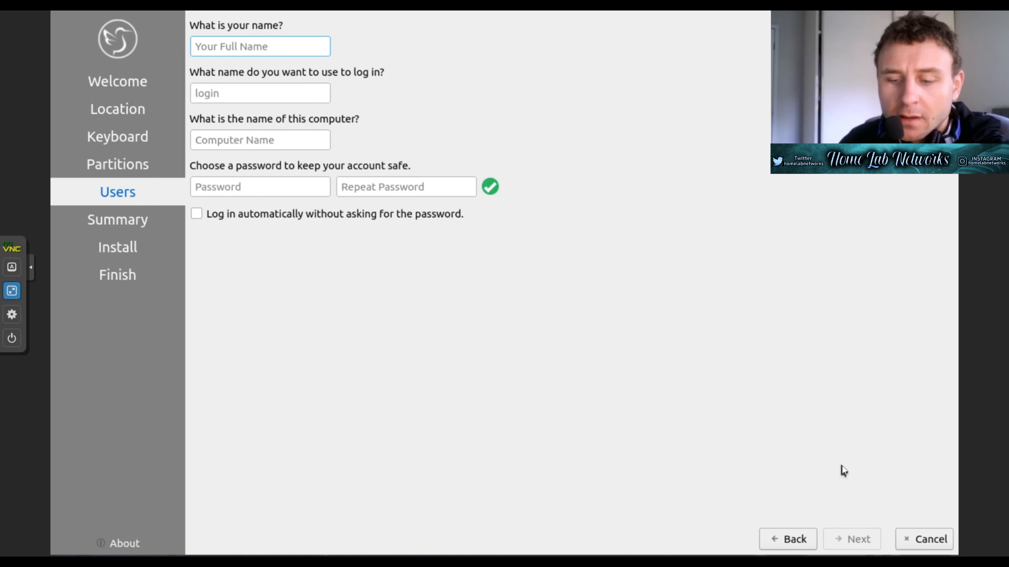
# - Enter the user's name in the installer's user setup
pyautogui.write('homew')
pyautogui.press('BackSpace')
pyautogui.write('l')
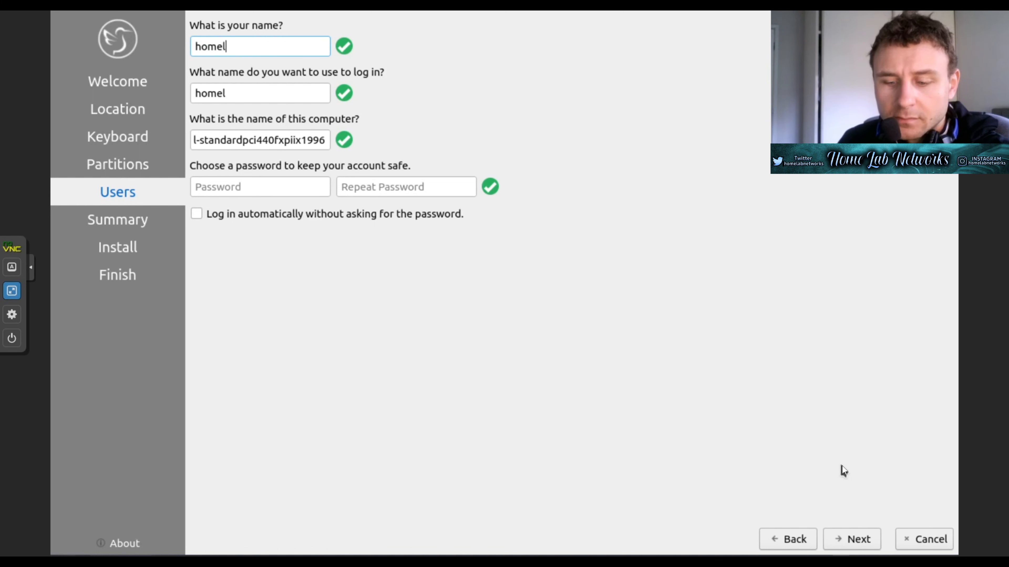
pyautogui.write('abnetworks')
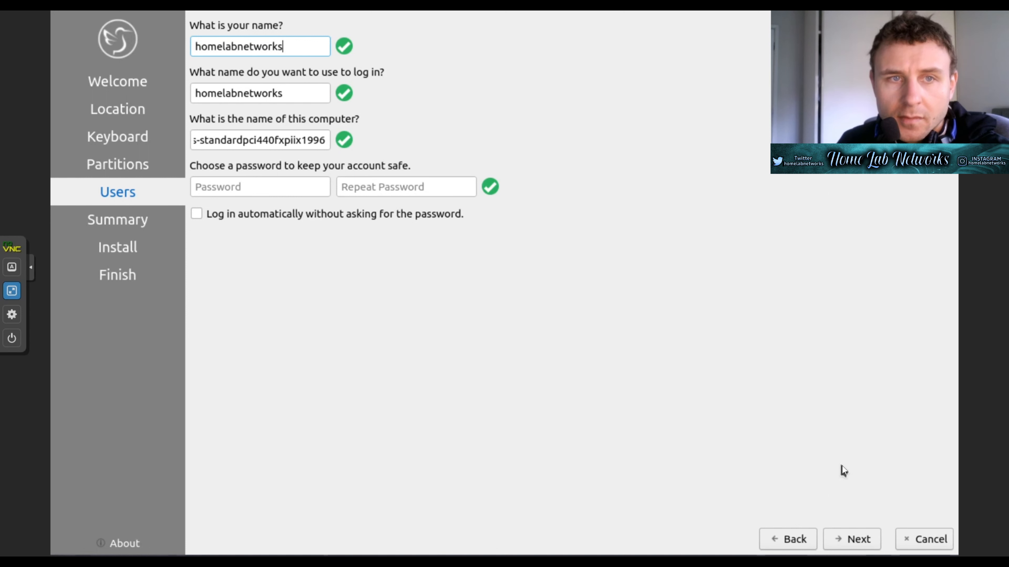
pyautogui.press('Tab')
pyautogui.press('Tab')
pyautogui.press('Tab')
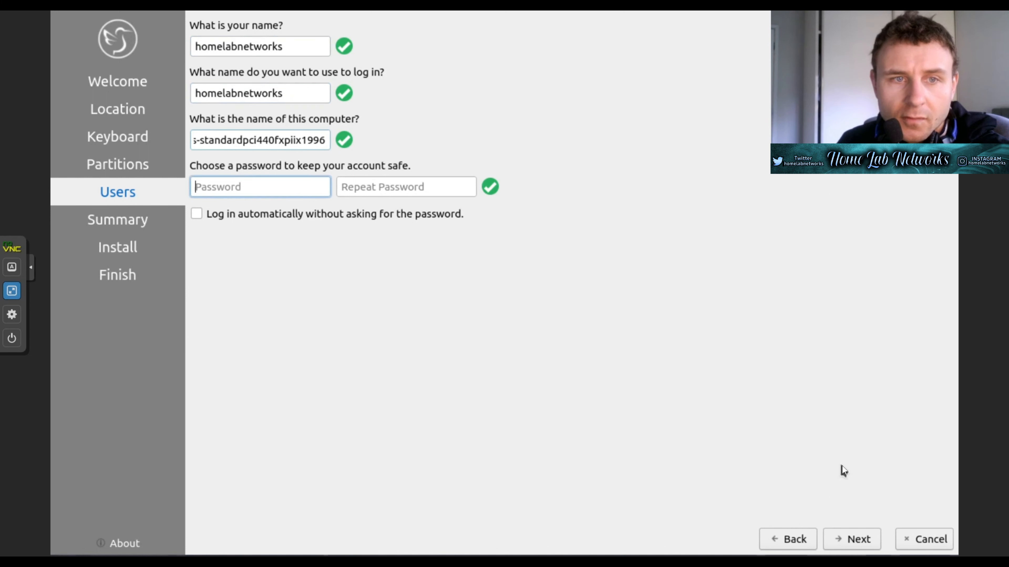
# - Enter and repeat the account password, then continue to the Summary page
pyautogui.write('pa')
pyautogui.press('BackSpace')
pyautogui.press('BackSpace')
pyautogui.write('password1')
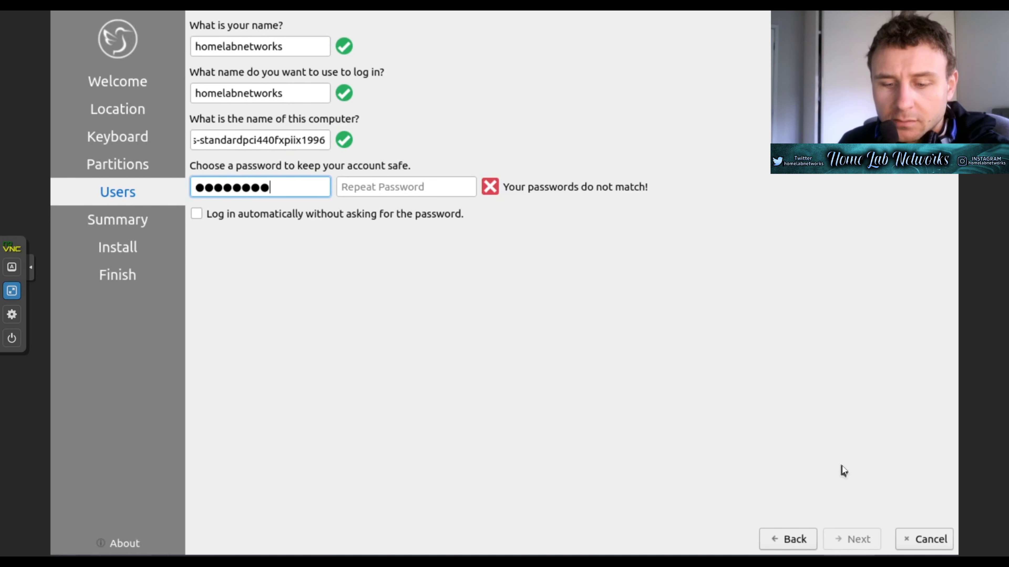
pyautogui.press('Tab')
pyautogui.write('password')
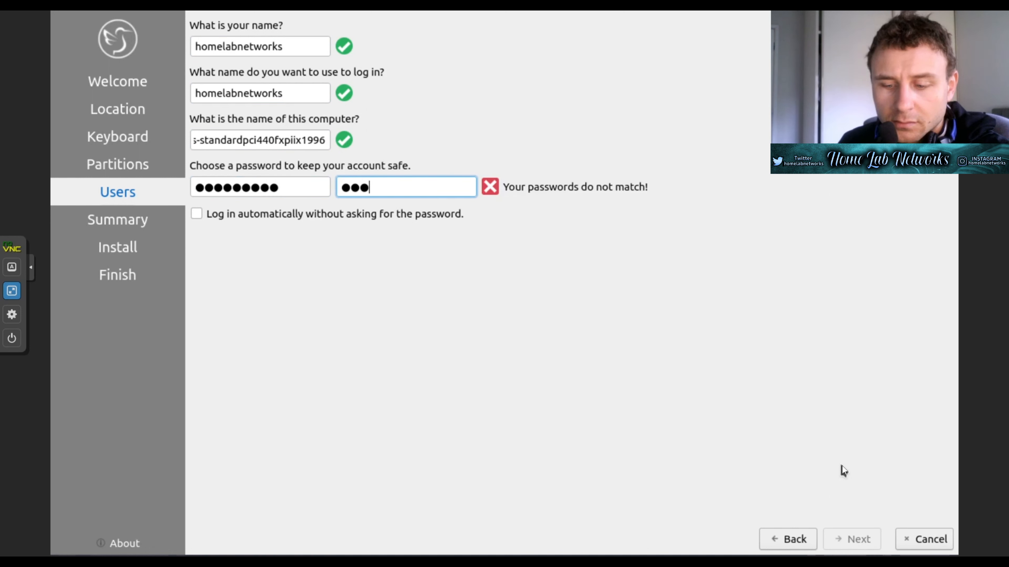
pyautogui.write('1')
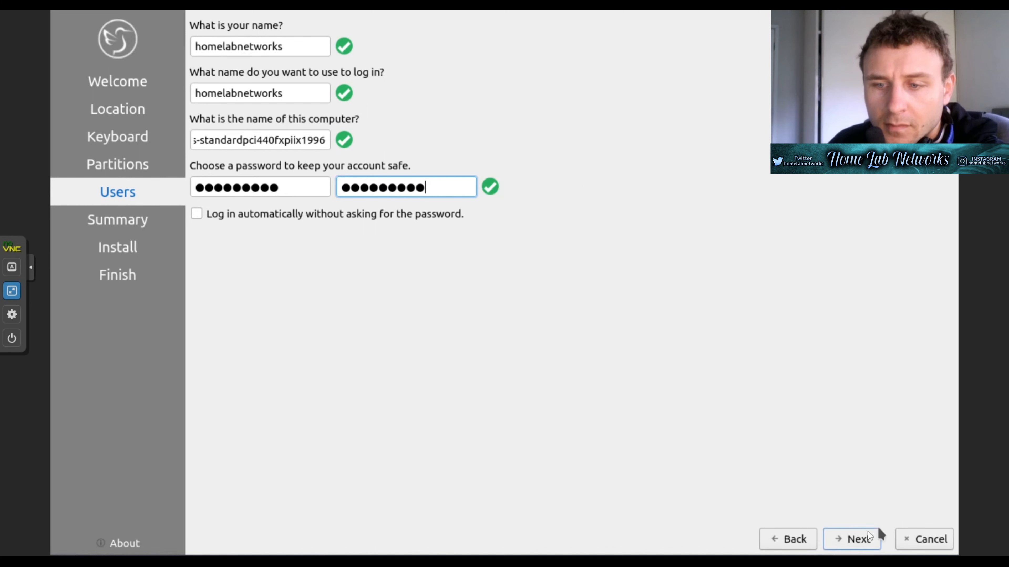
pyautogui.click(852, 535)
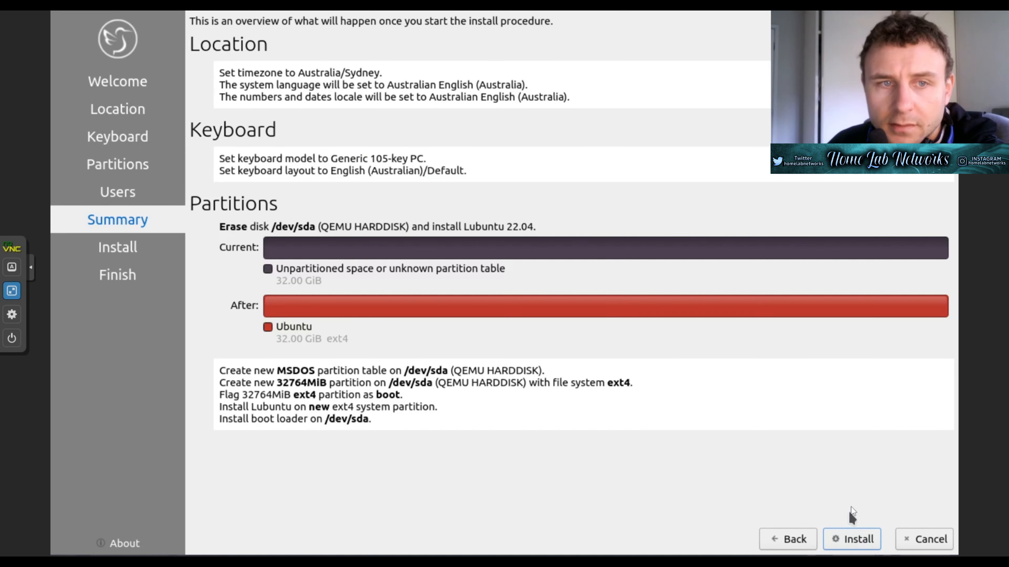
# - Start the Lubuntu installation and confirm Install now
pyautogui.click(848, 539)
pyautogui.click(574, 283)
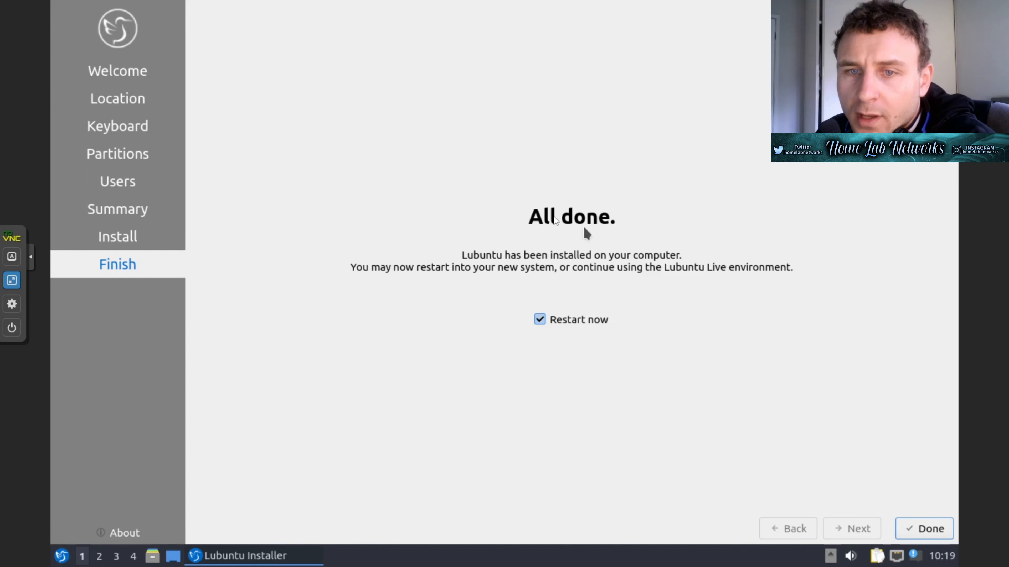
# - Restart into the installed Lubuntu and log in with the account password
pyautogui.click(915, 528)
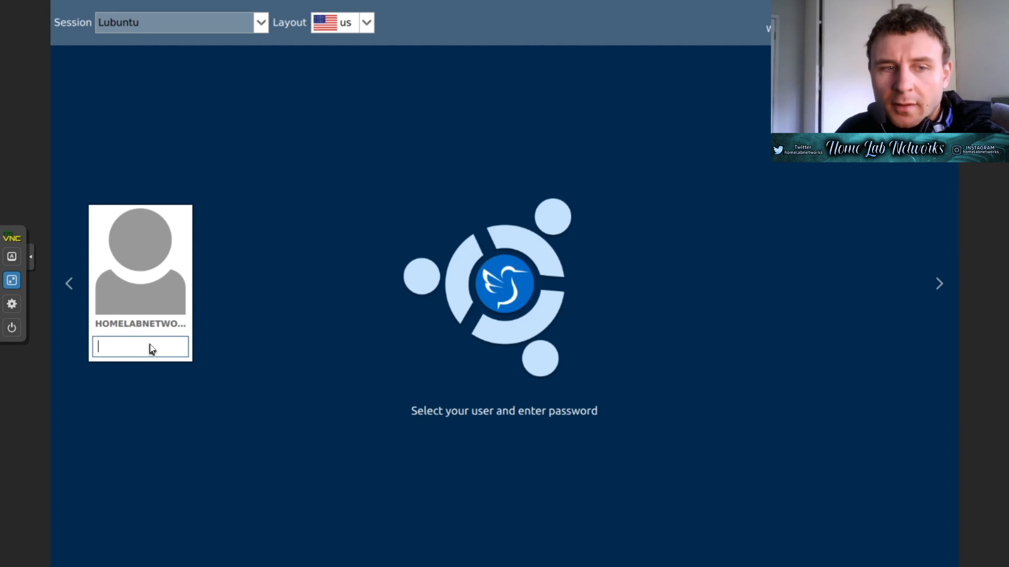
pyautogui.write('•••••••')
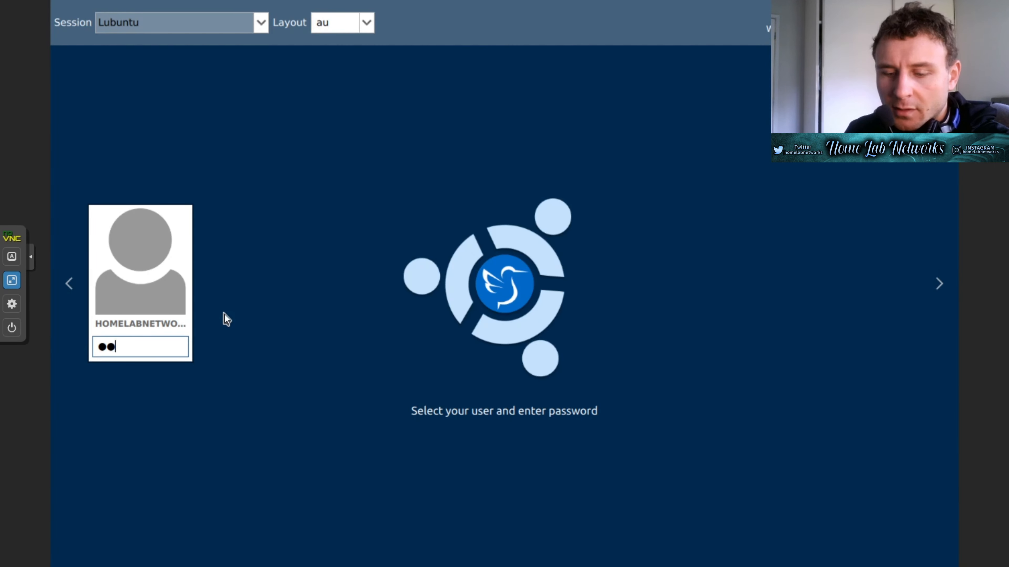
pyautogui.press('BackSpace')
pyautogui.press('BackSpace')
pyautogui.press('BackSpace')
pyautogui.press('BackSpace')
pyautogui.press('BackSpace')
pyautogui.press('BackSpace')
pyautogui.press('BackSpace')
pyautogui.write('•••••••••')
pyautogui.press('Return')
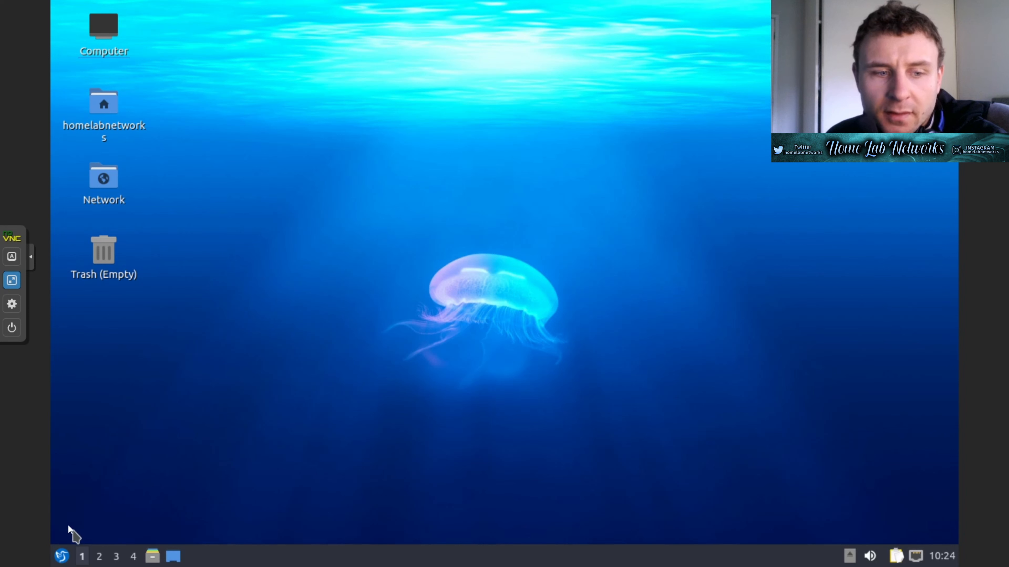
# - Launch Firefox Web Browser from the applications menu's Internet section
pyautogui.click(64, 556)
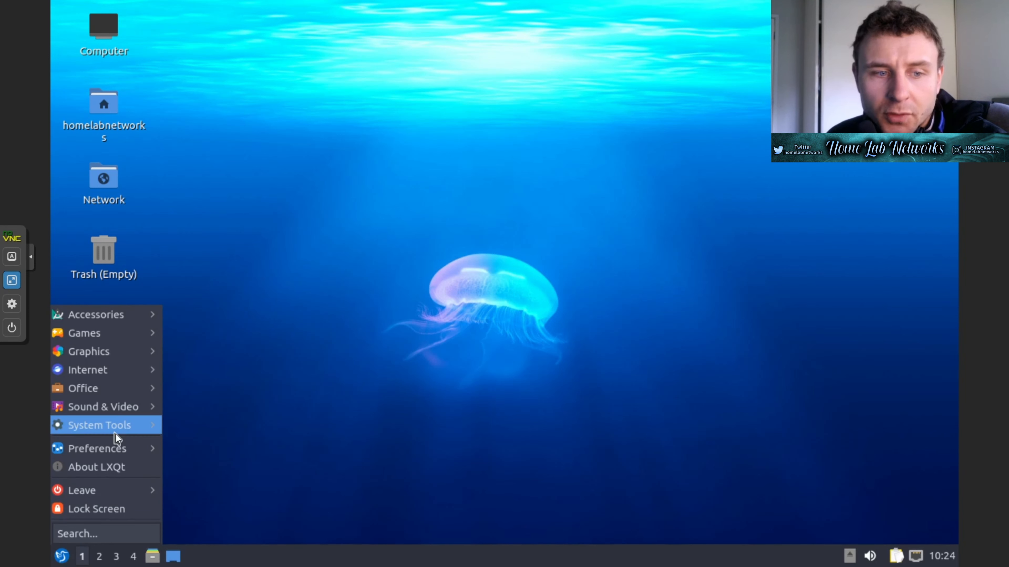
pyautogui.moveTo(117, 437)
pyautogui.click(234, 301)
pyautogui.click(66, 558)
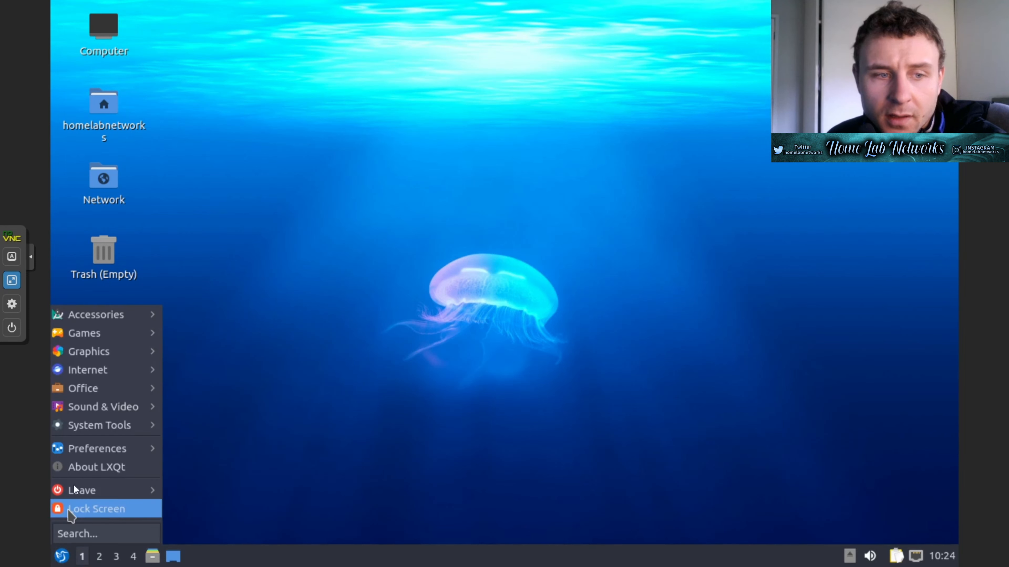
pyautogui.moveTo(102, 378)
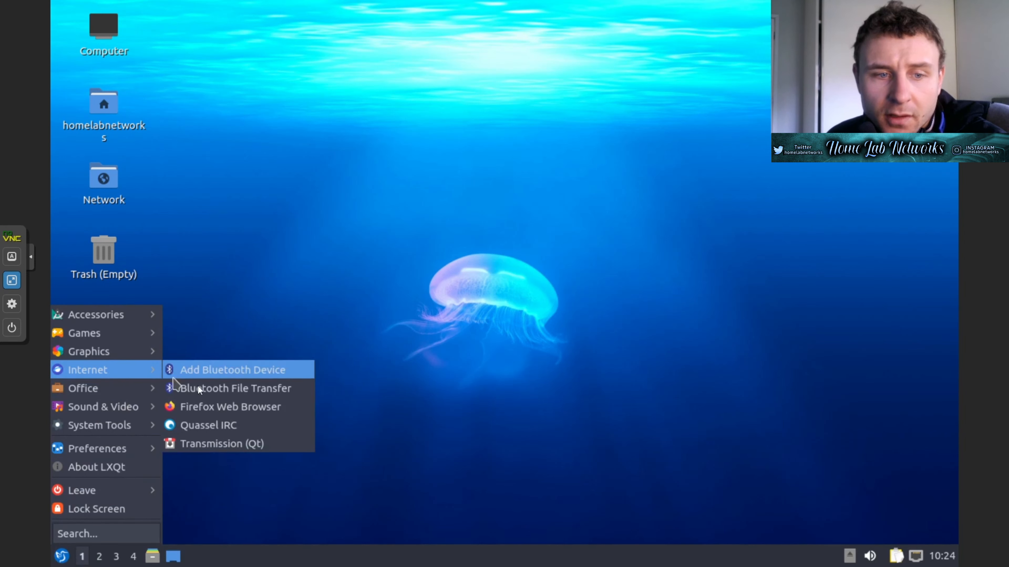
pyautogui.click(215, 405)
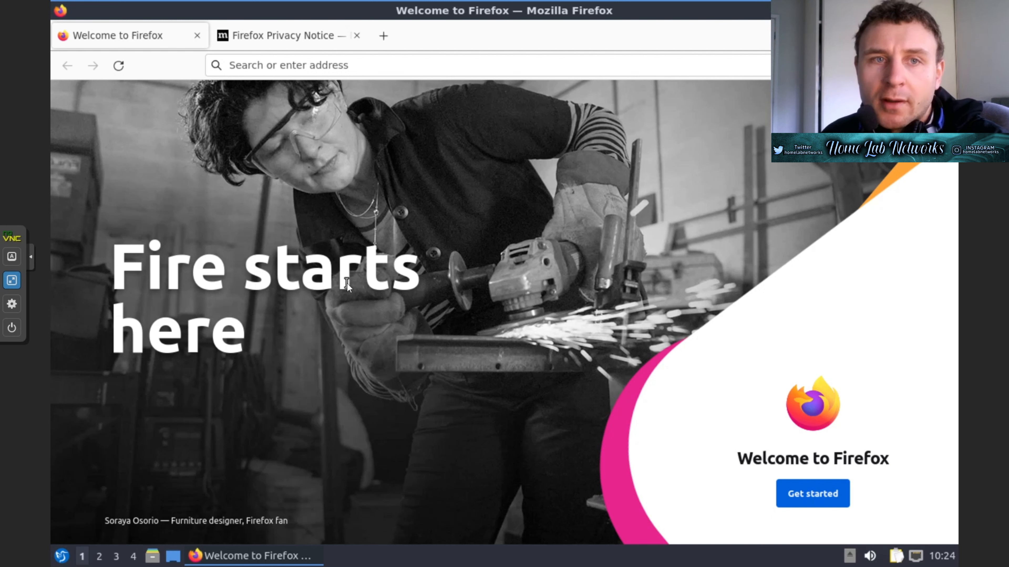
# - Load youtube.com in Firefox
pyautogui.click(361, 67)
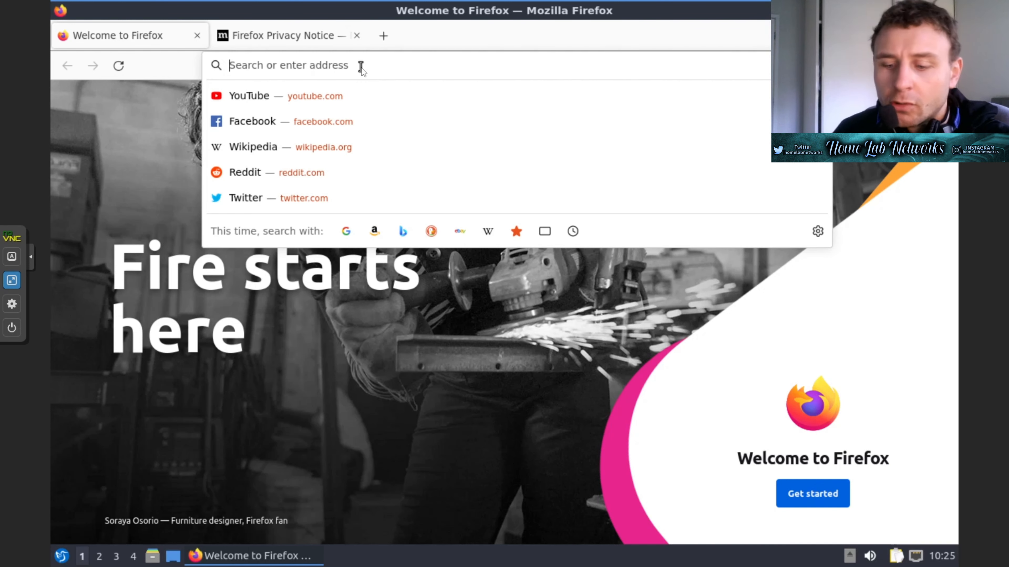
pyautogui.write('youtube')
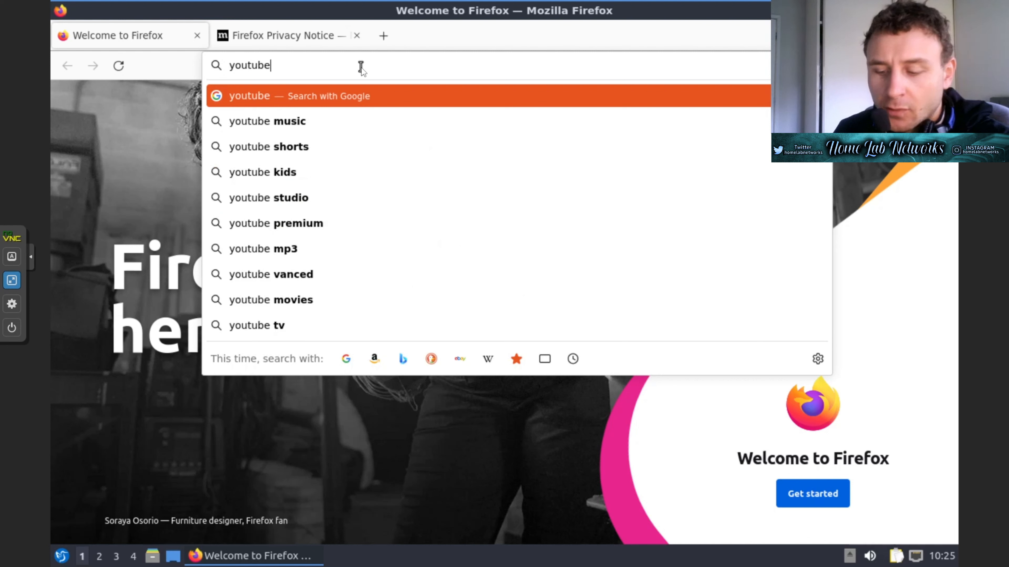
pyautogui.write('.')
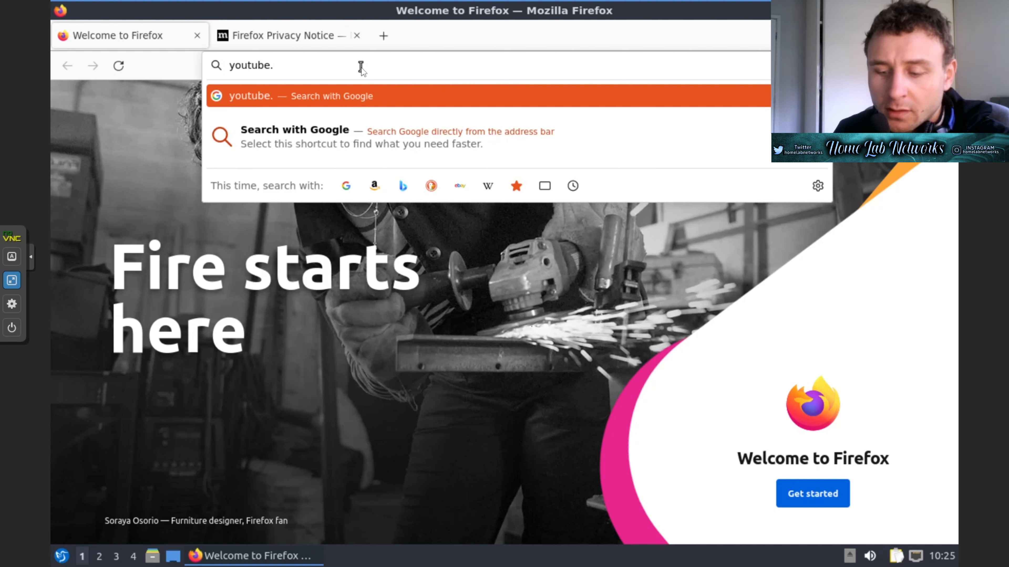
pyautogui.write('com')
pyautogui.press('Return')
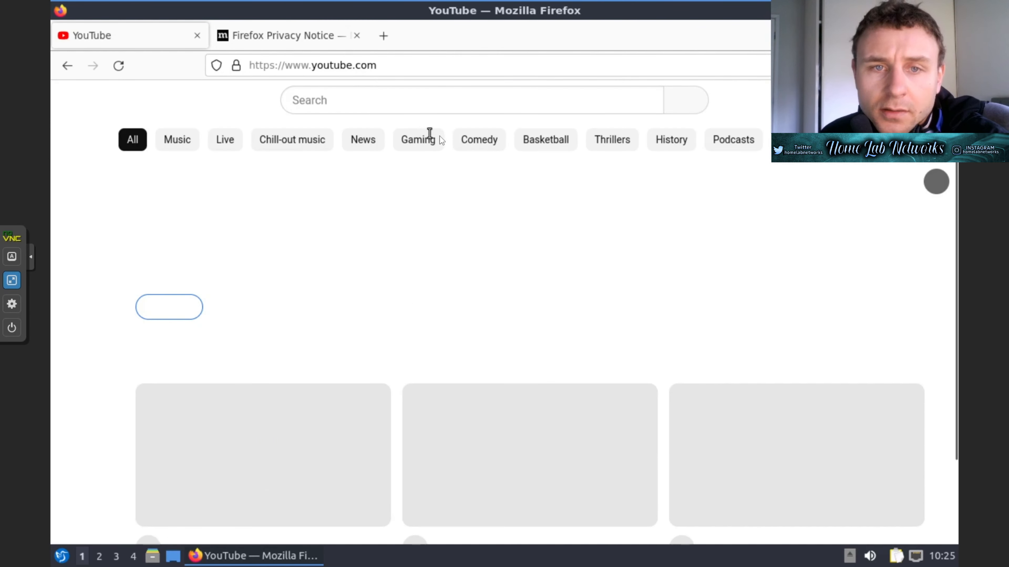
# - Search YouTube for homelabnetworks and open the Home-Lab-Networks channel's VIDEOS tab
pyautogui.click(322, 103)
pyautogui.write('homelabnetworks')
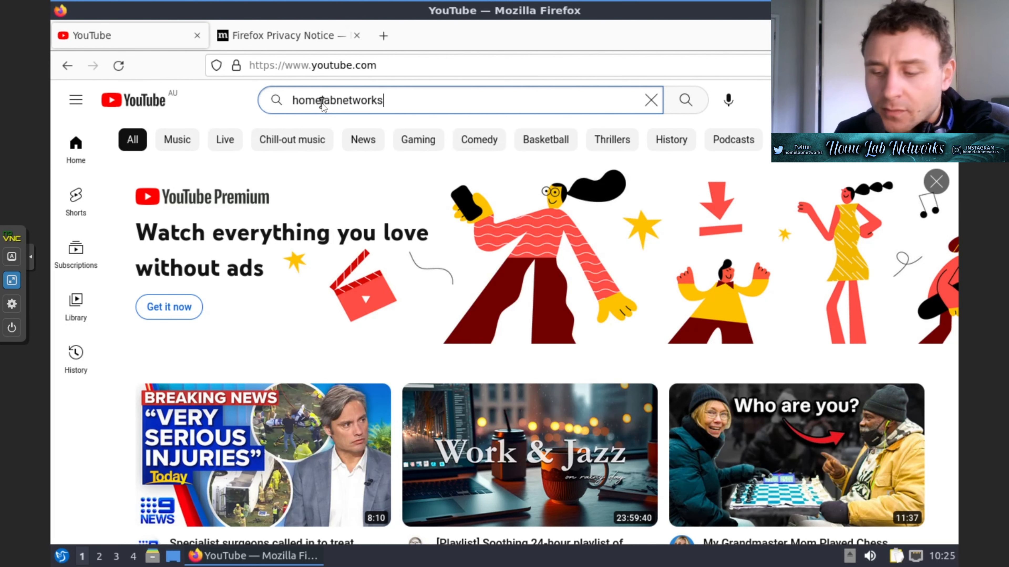
pyautogui.press('Return')
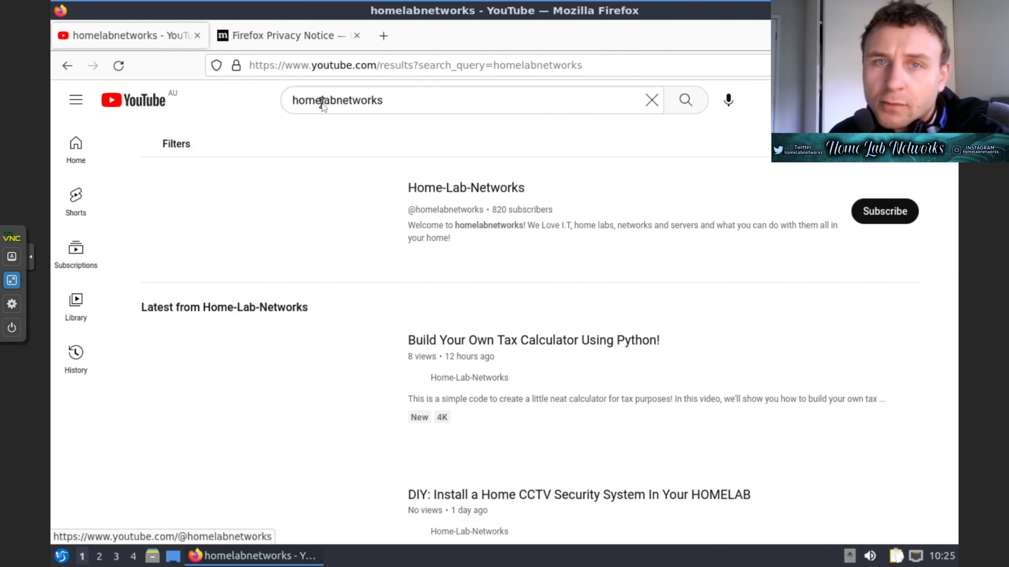
pyautogui.click(446, 192)
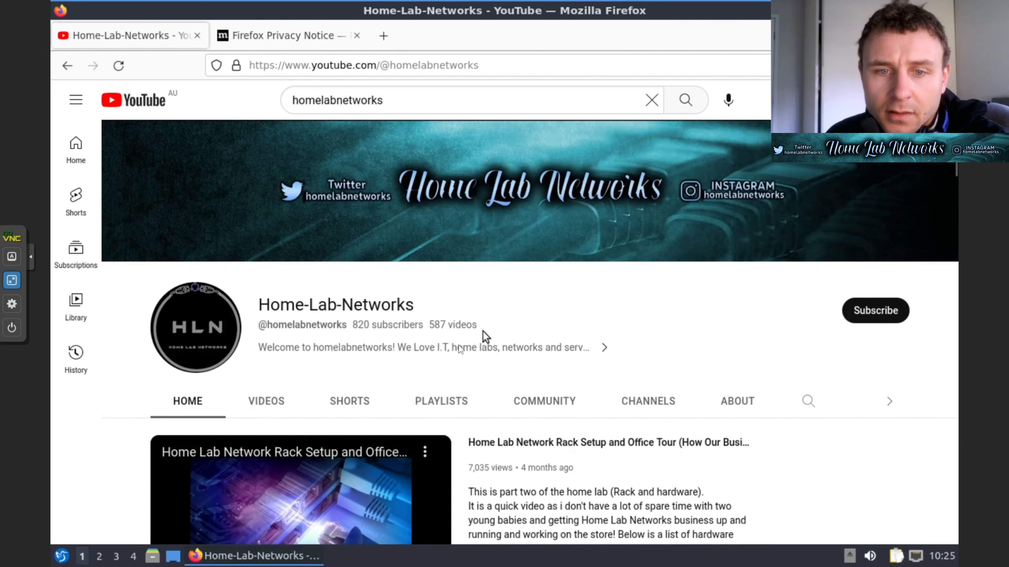
pyautogui.scroll(-4, 440, 309)
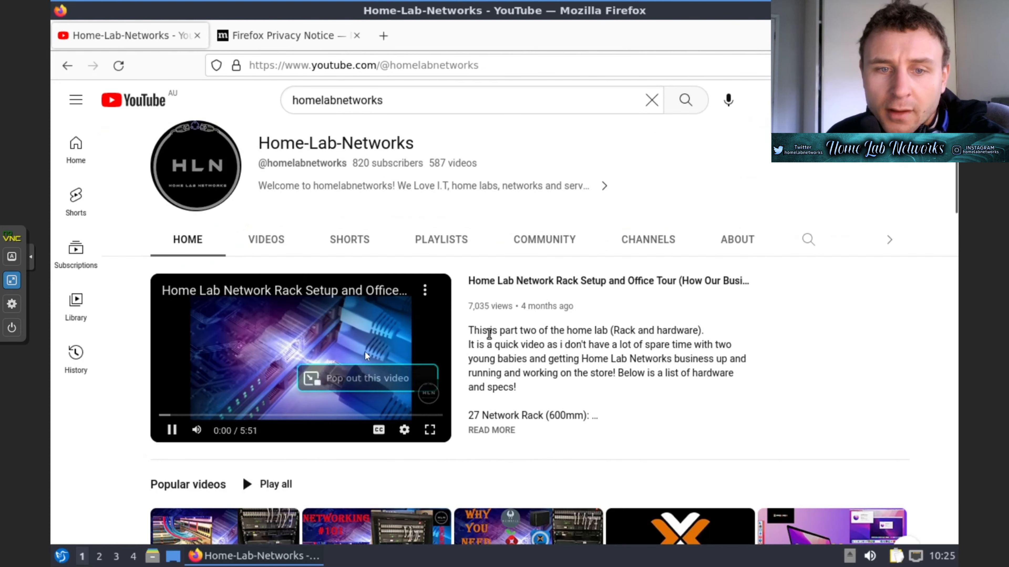
pyautogui.click(266, 242)
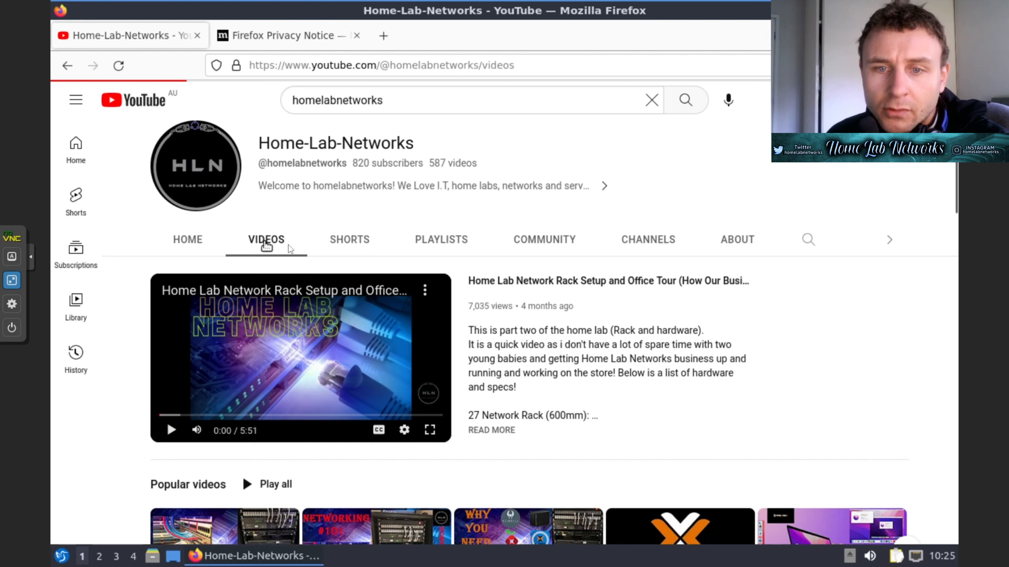